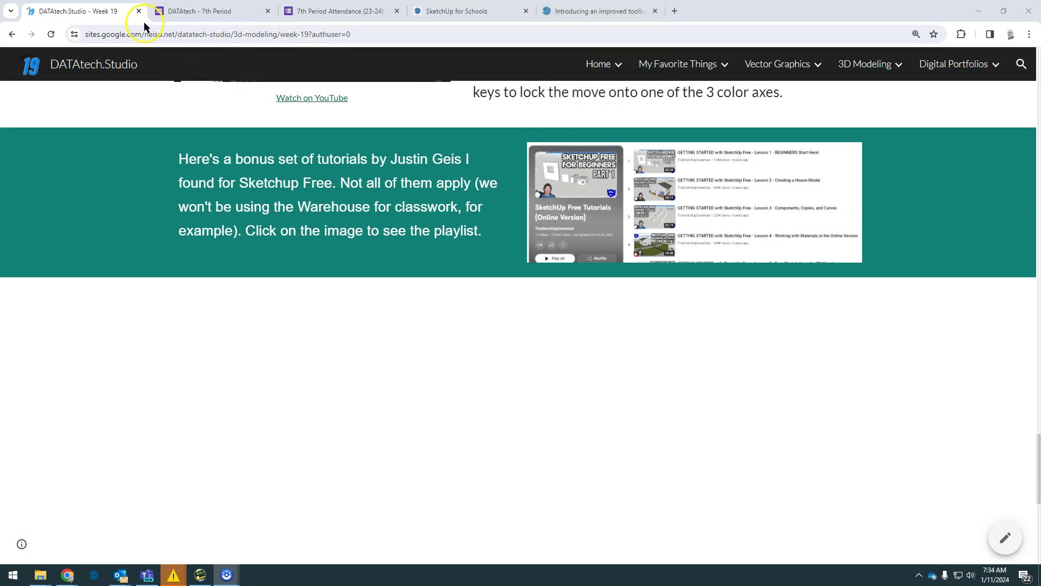
Step: Switch from the Week 19 Google Sites page to the SketchUp for Schools untitled model
click(486, 12)
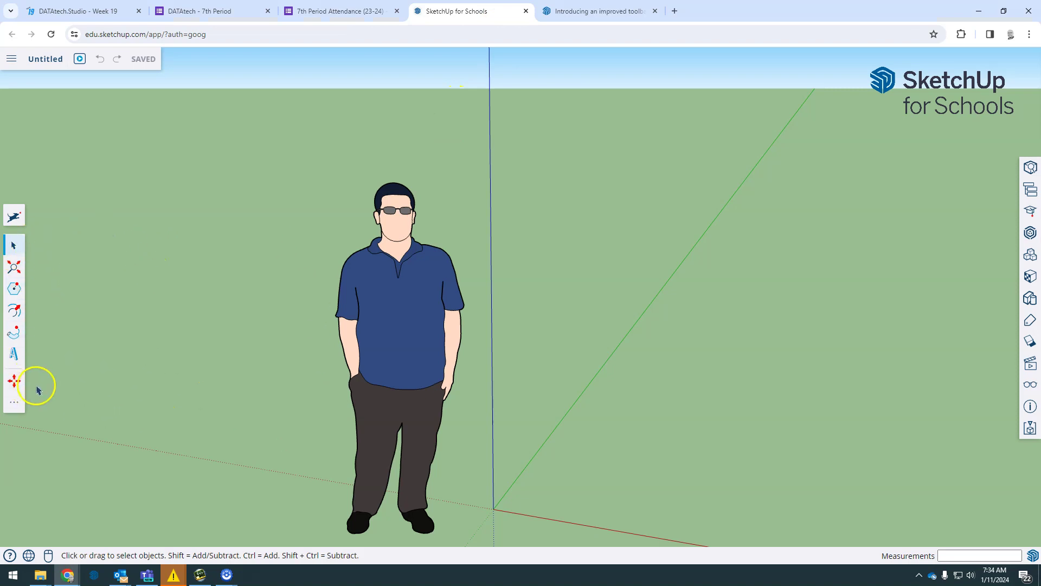
Step: Save the model to My Drive's 240108 Sketchup Project Folder as '240111 Simple House' plus the student's name
click(47, 60)
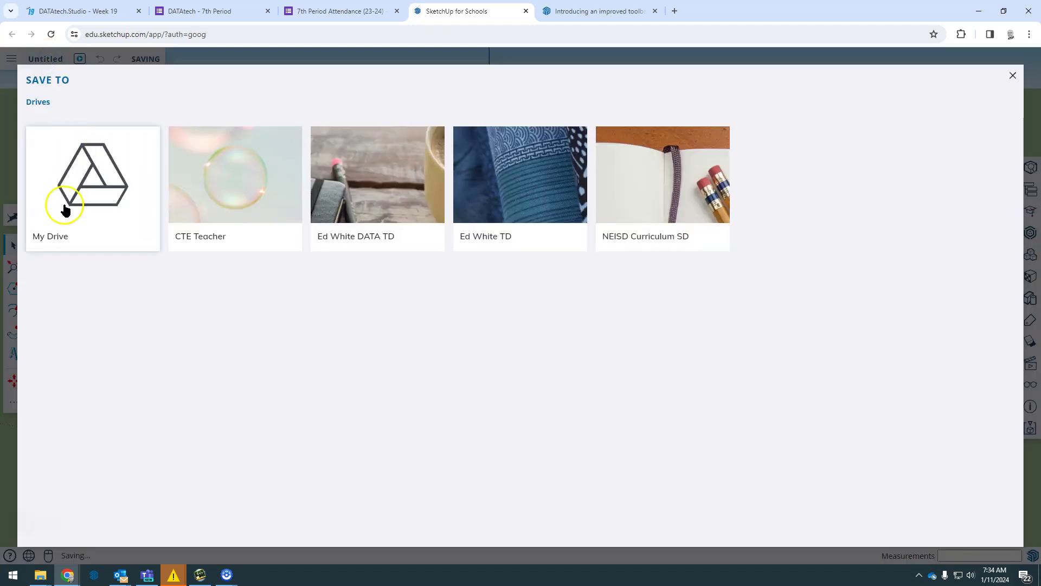
click(65, 208)
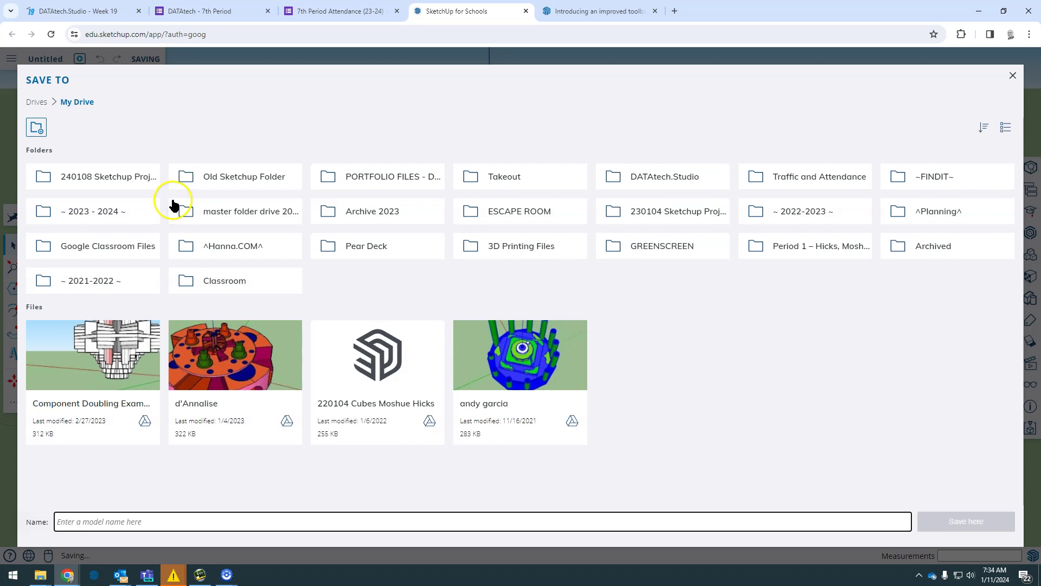
click(136, 181)
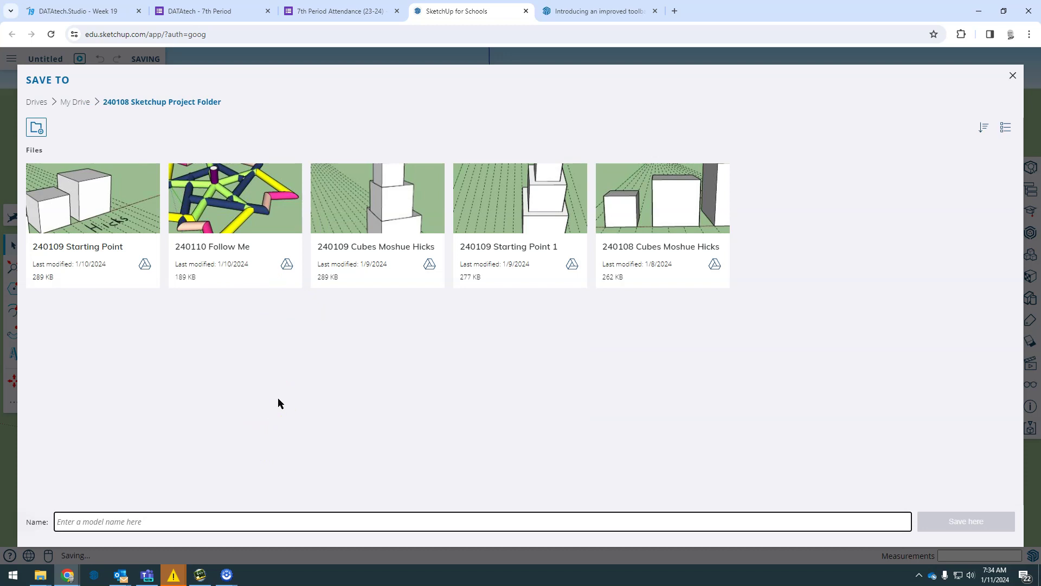
click(232, 521)
text(2401)
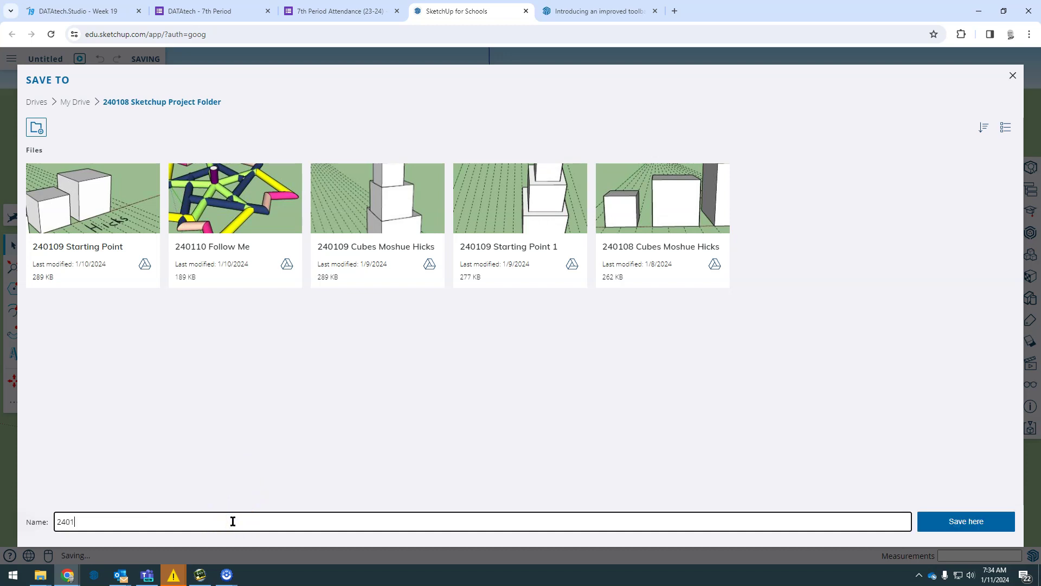
text(11 Simple Houc)
key(BackSpace)
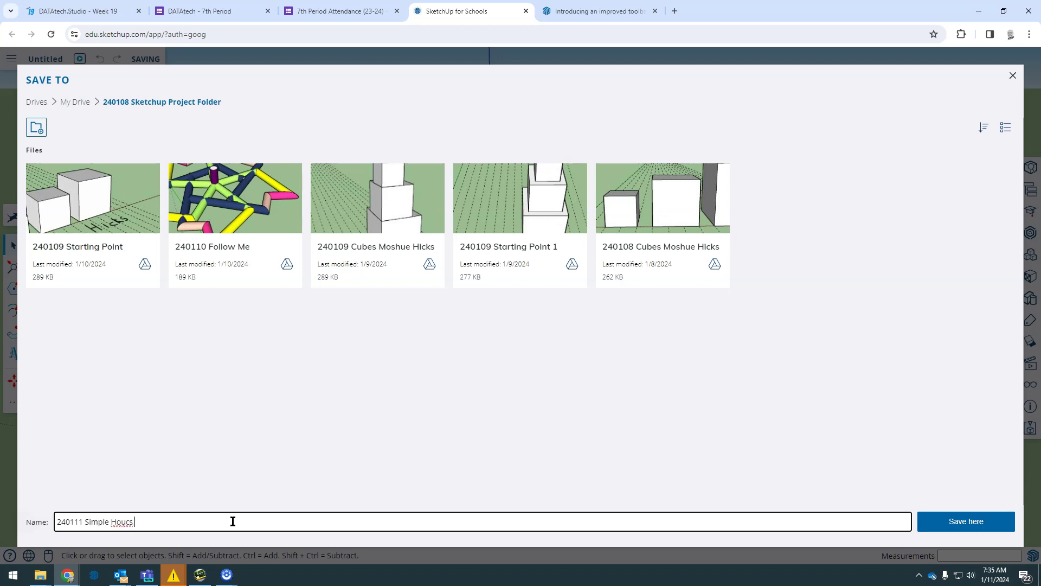
text(se  - <<<)
key(BackSpace)
key(BackSpace)
click(955, 523)
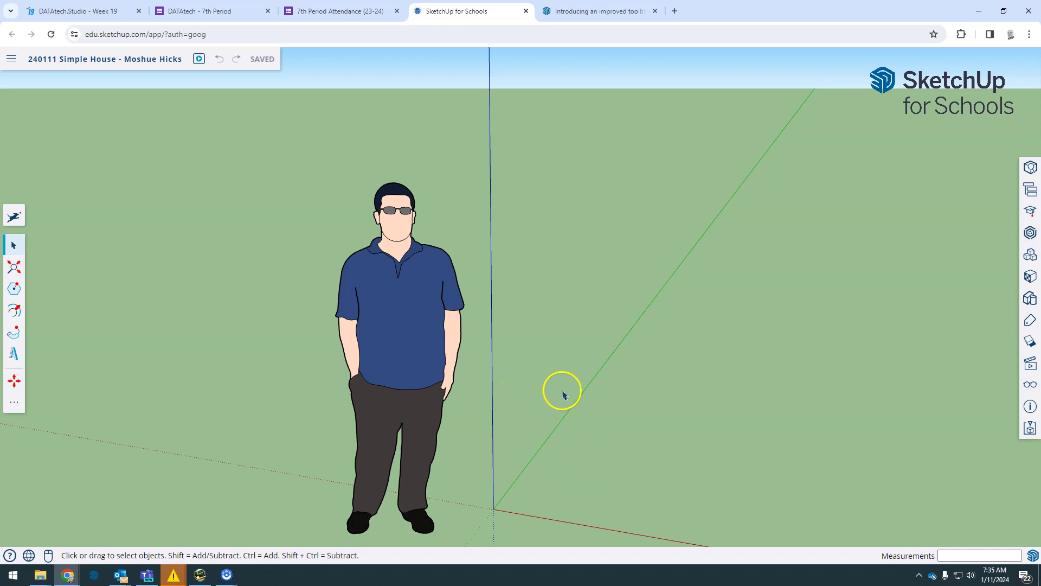
Step: Move the scale figure further left of the origin and lock it in place
middle_drag(549, 400, 385, 331)
scroll(396, 334, down, 3)
middle_drag(494, 328, 423, 360)
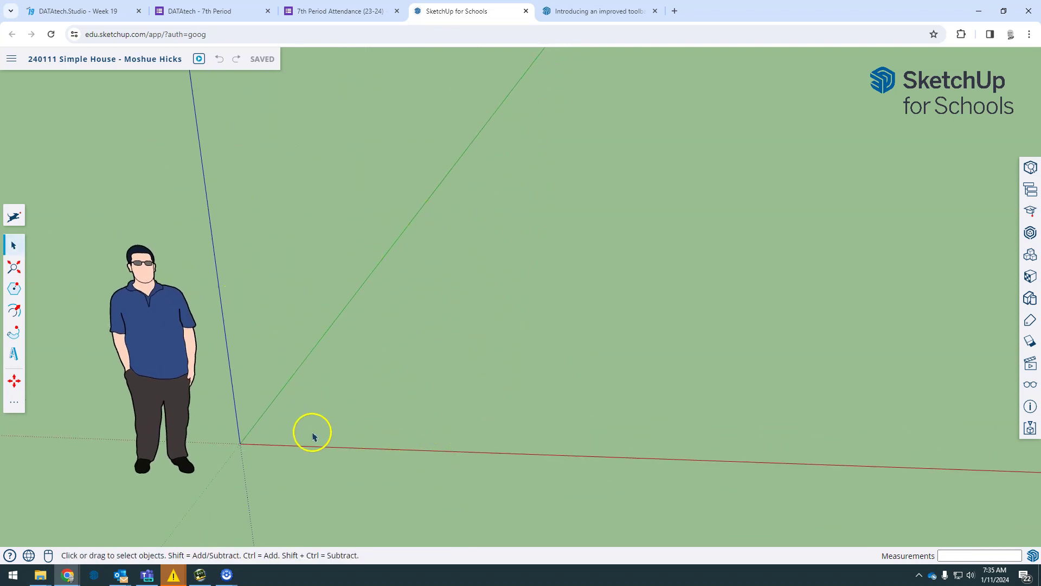
click(169, 360)
key(m)
click(168, 360)
click(101, 375)
right_click(101, 375)
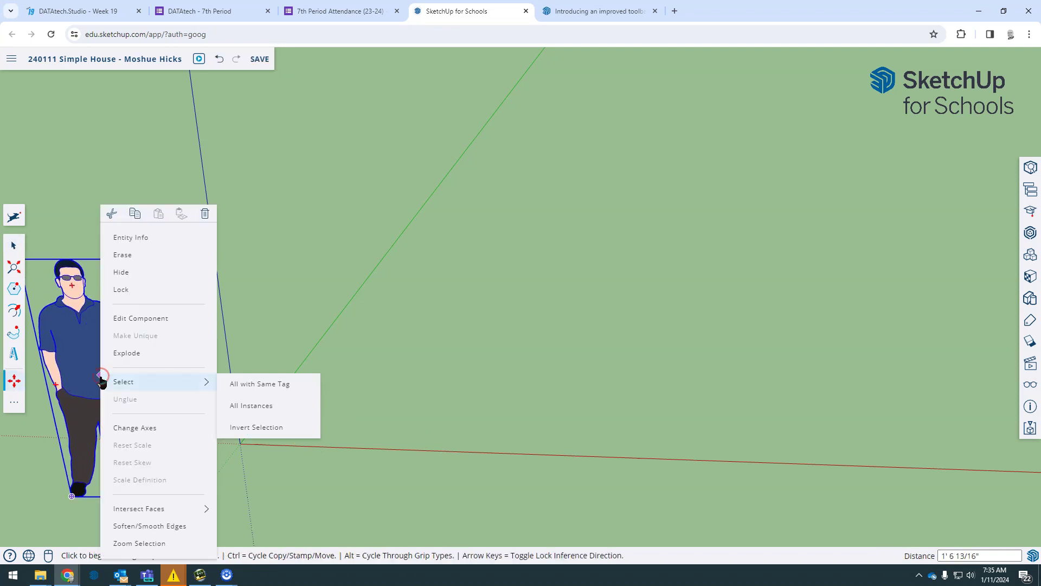
click(130, 295)
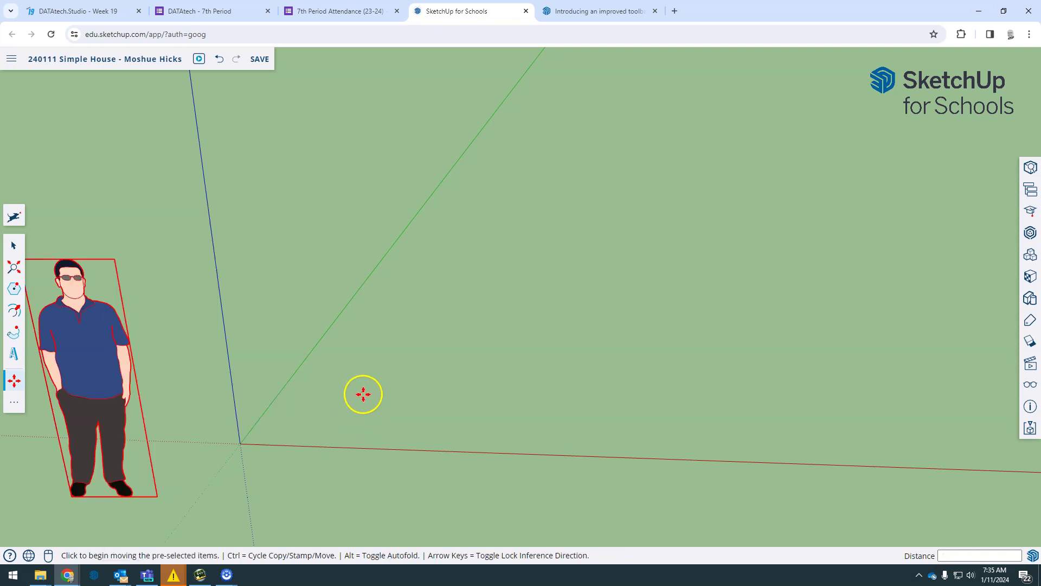
Step: Orbit the view around the origin and switch to the Rectangle tool
middle_drag(363, 396, 286, 419)
scroll(360, 389, down, 3)
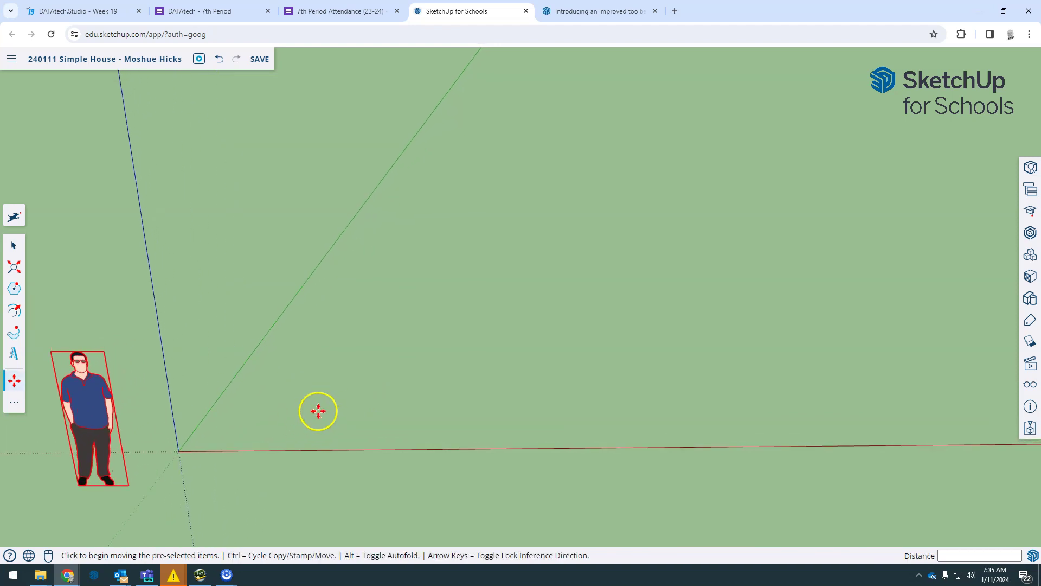
mouse_move(325, 407)
middle_down()
mouse_move(372, 367)
mouse_move(363, 332)
mouse_move(307, 405)
mouse_move(318, 418)
middle_up()
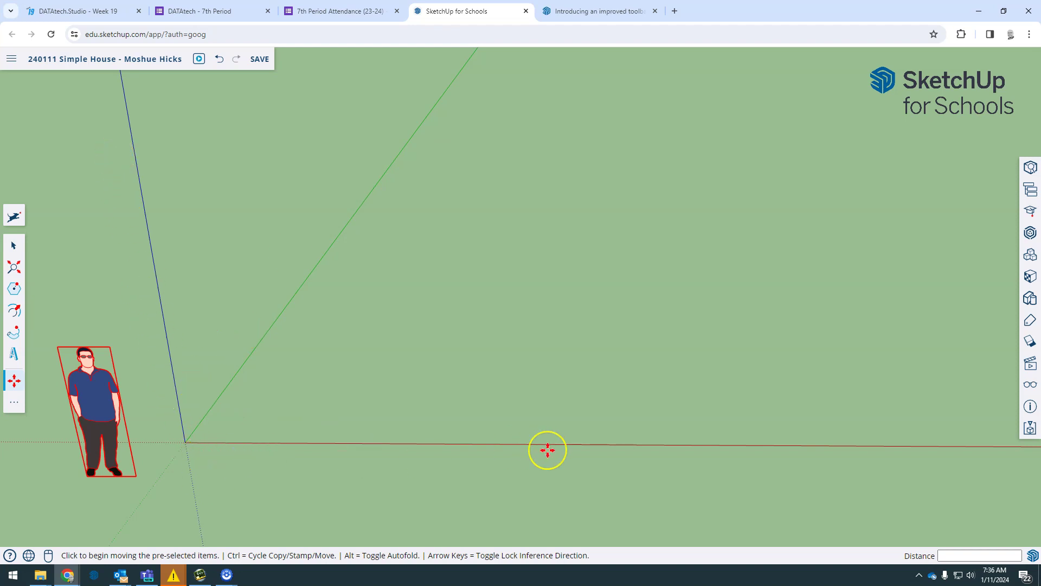
key(r)
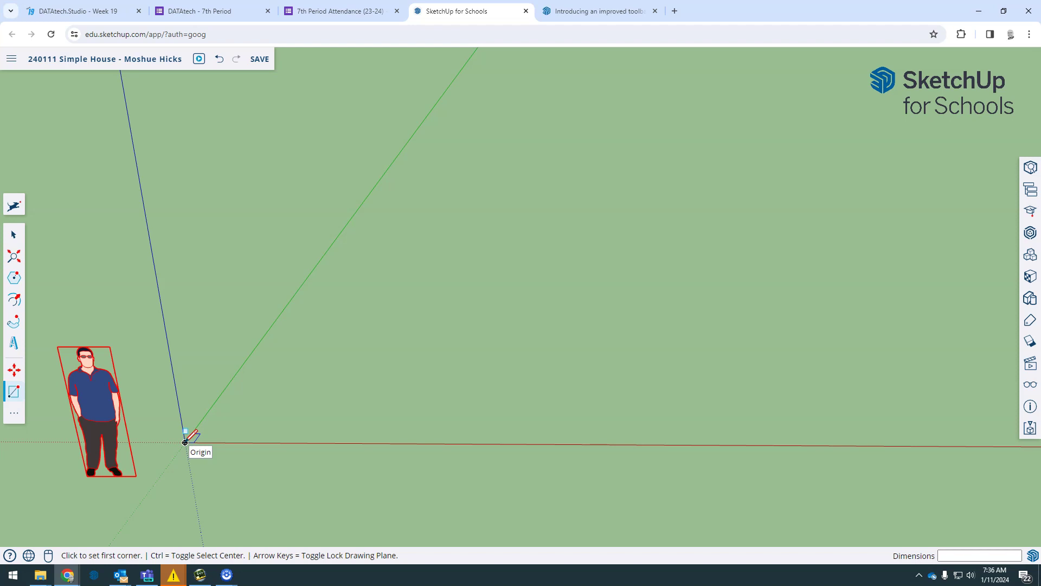
Step: Draw a rough rectangle from the origin, then undo it
click(185, 442)
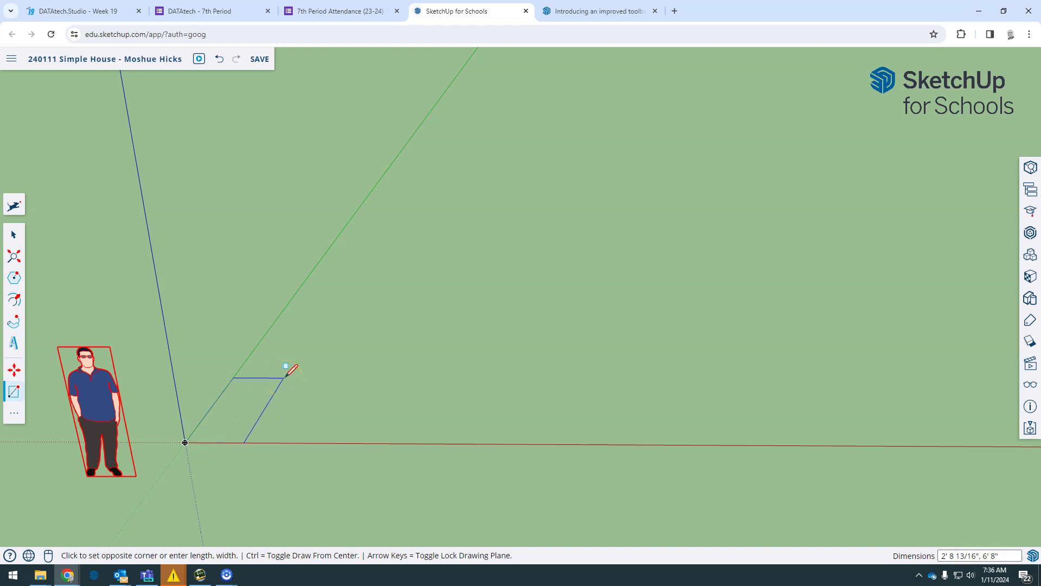
drag(286, 375, 373, 312)
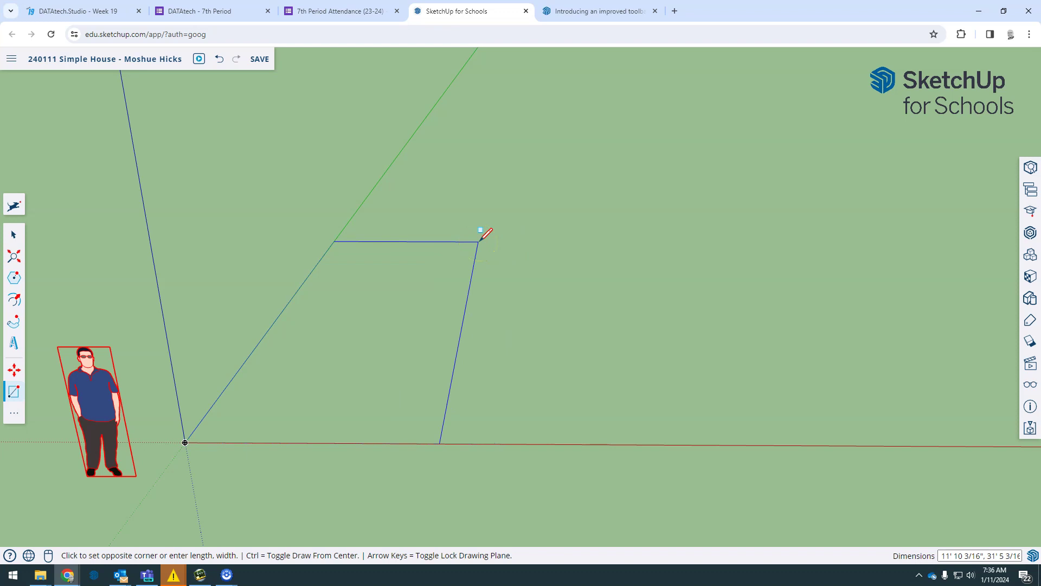
text(11)
drag(488, 263, 628, 337)
click(627, 336)
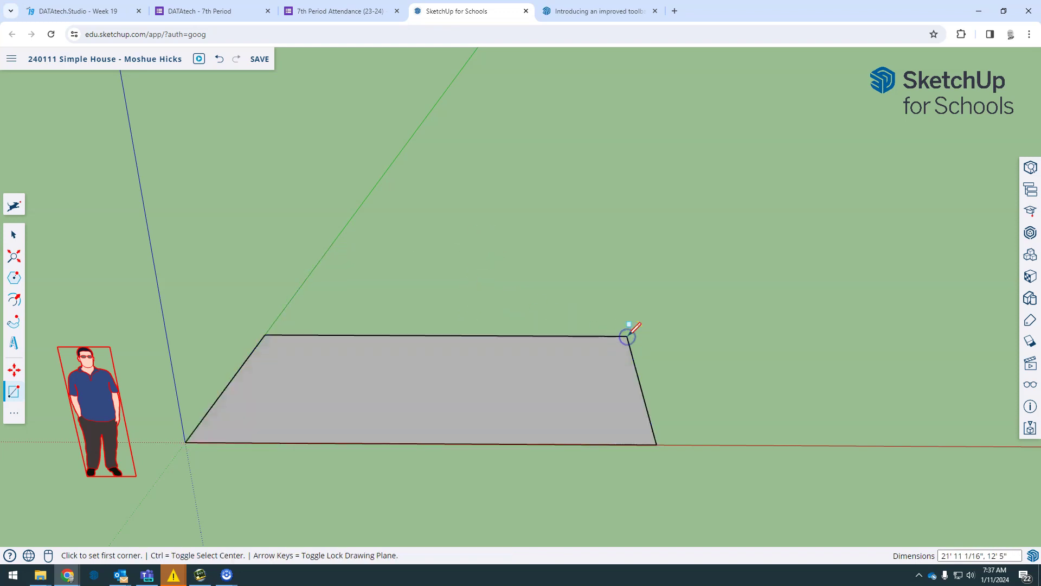
key(ctrl+z)
Step: Draw a 12' by 30' rectangle face starting at the origin
click(185, 443)
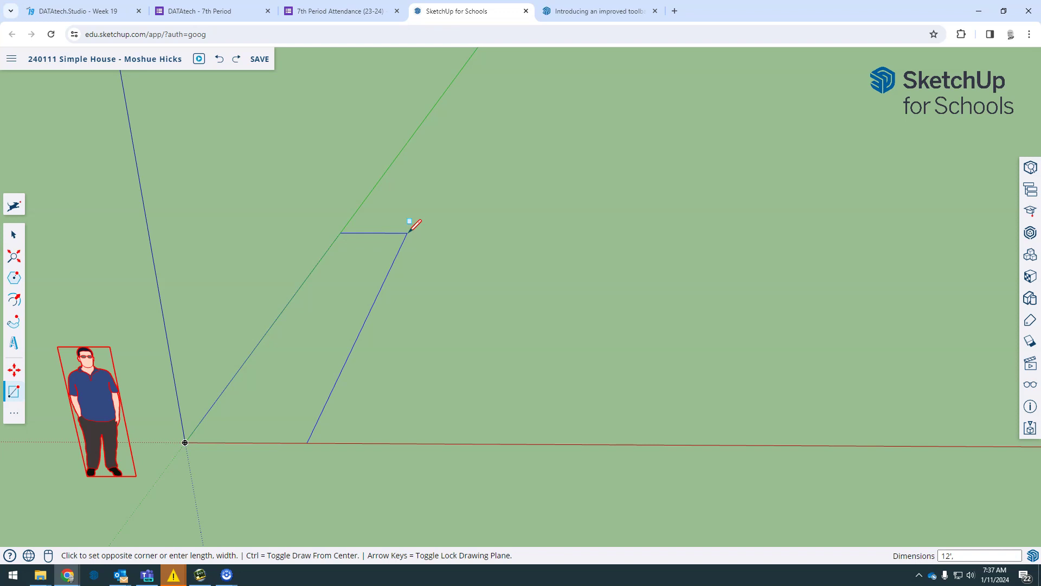
text(12',30')
key(Return)
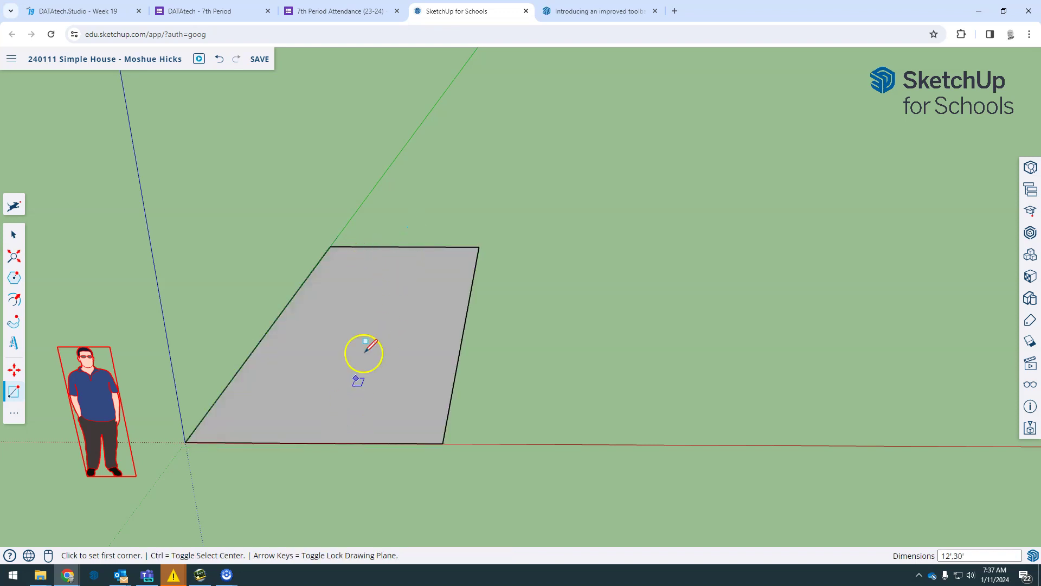
scroll(375, 370, up, 1)
middle_drag(443, 274, 445, 231)
Step: Draw a 20' by 10' rectangle from the first face's far corner, forming an L footprint
key(r)
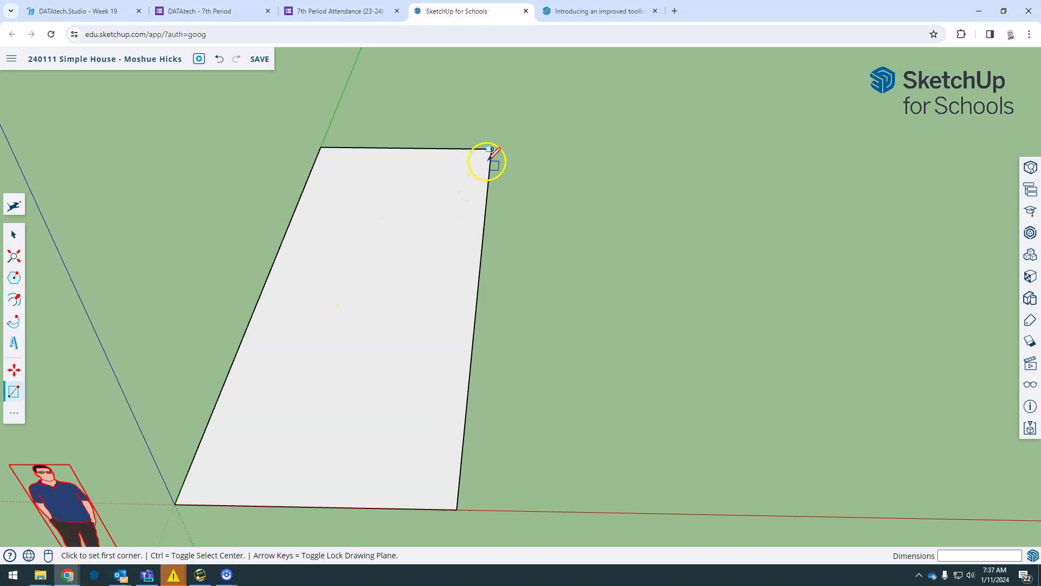
click(492, 150)
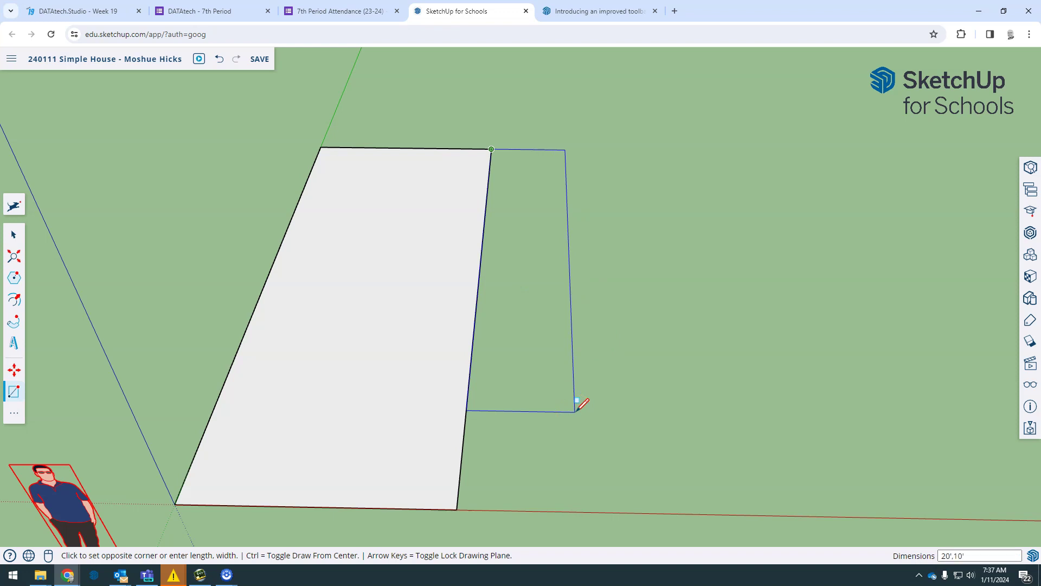
click(575, 411)
middle_drag(588, 227, 450, 295)
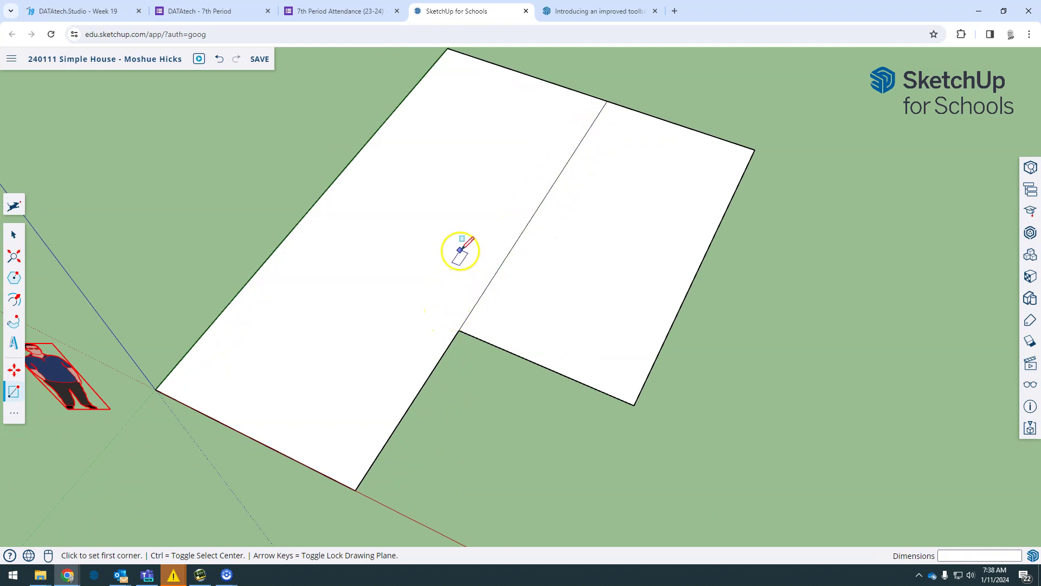
key(space)
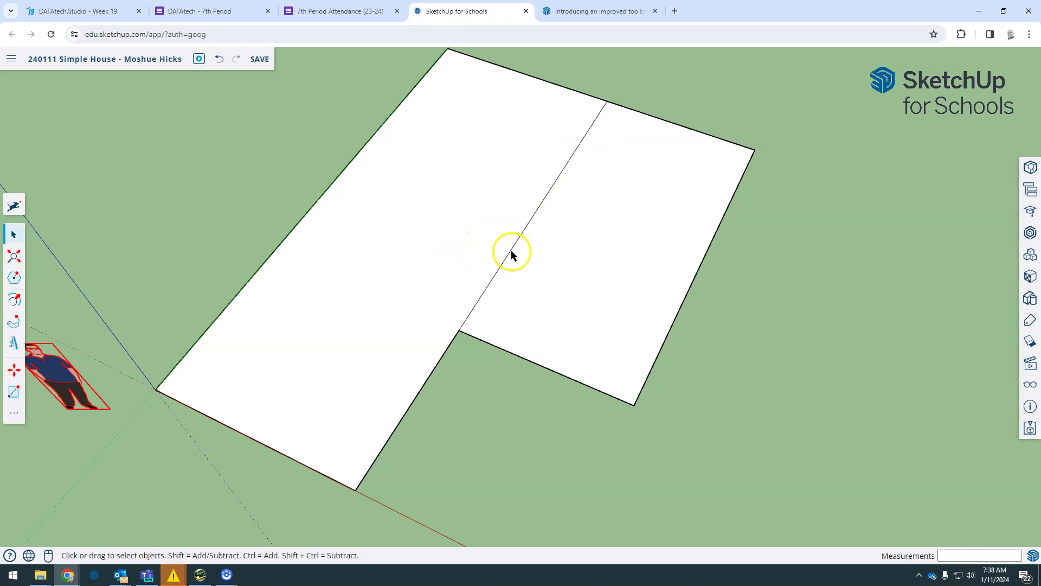
Step: Erase the edge dividing the two rectangular faces
click(510, 252)
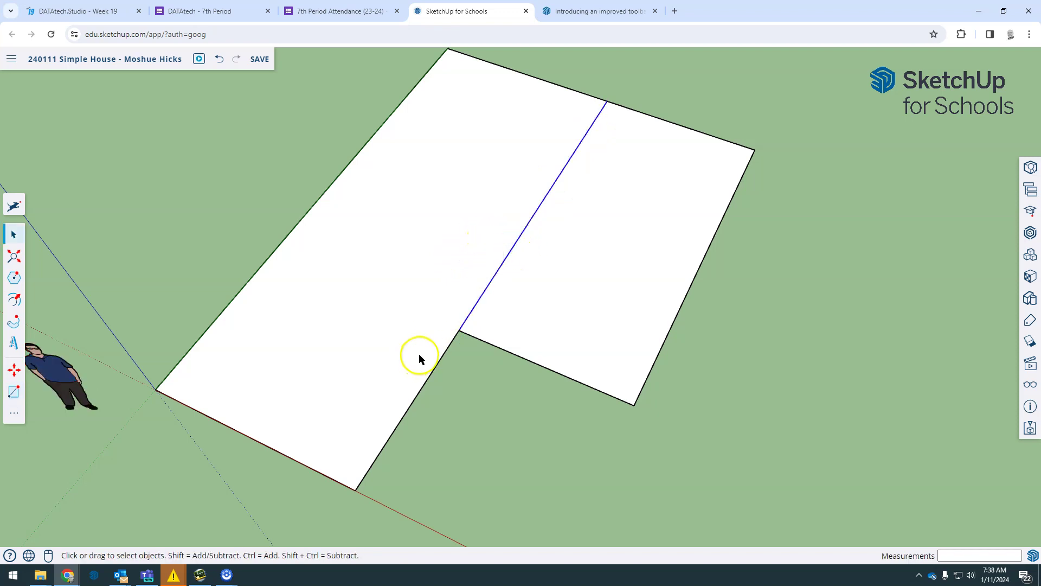
key(e)
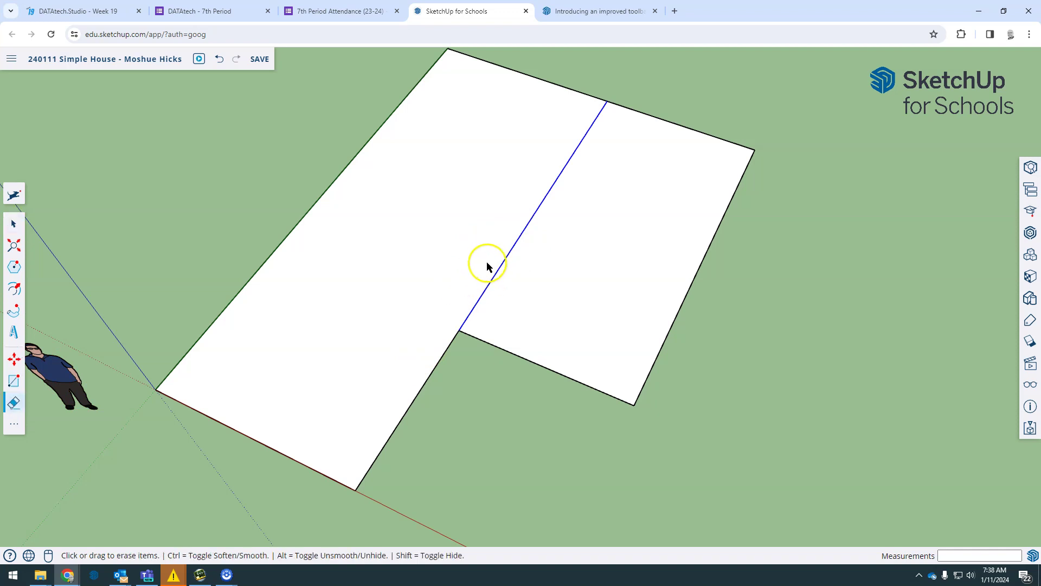
drag(497, 232, 557, 251)
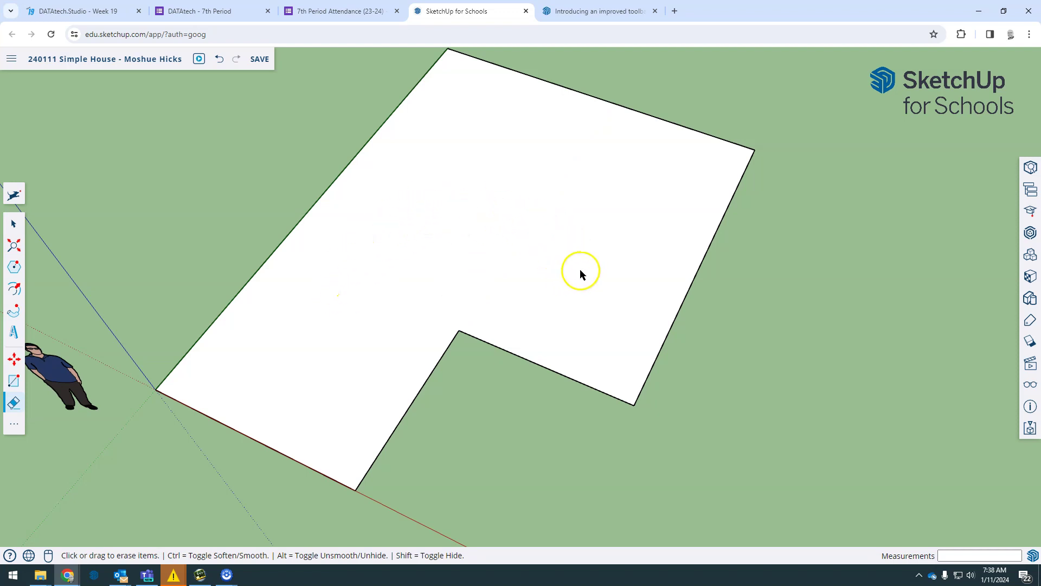
Step: Orbit around the L-shaped floor face to inspect it from several angles
middle_drag(501, 442, 456, 200)
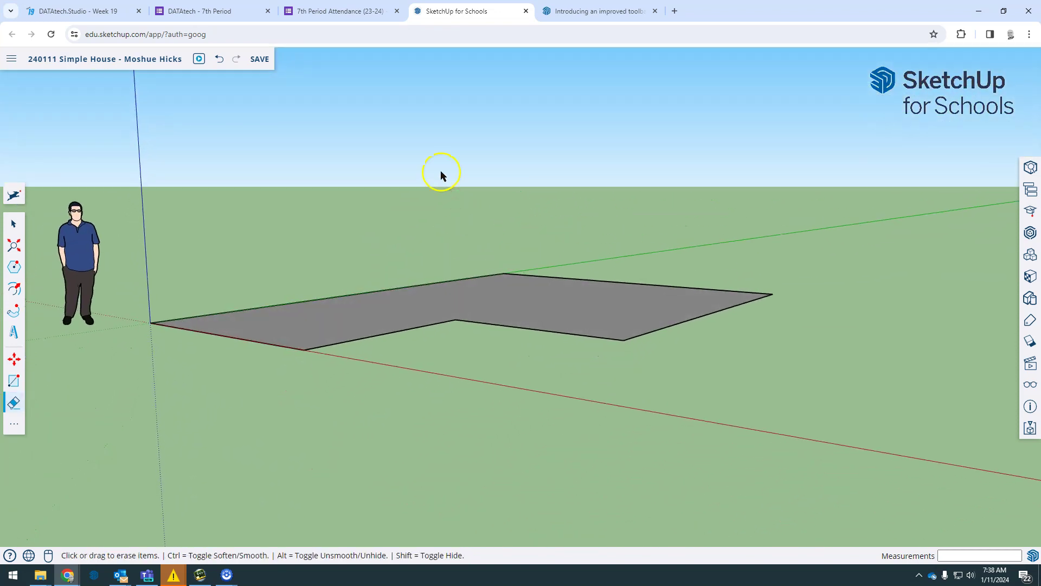
right_click(476, 187)
click(379, 202)
mouse_move(472, 237)
middle_down()
mouse_move(519, 382)
mouse_move(602, 442)
middle_up()
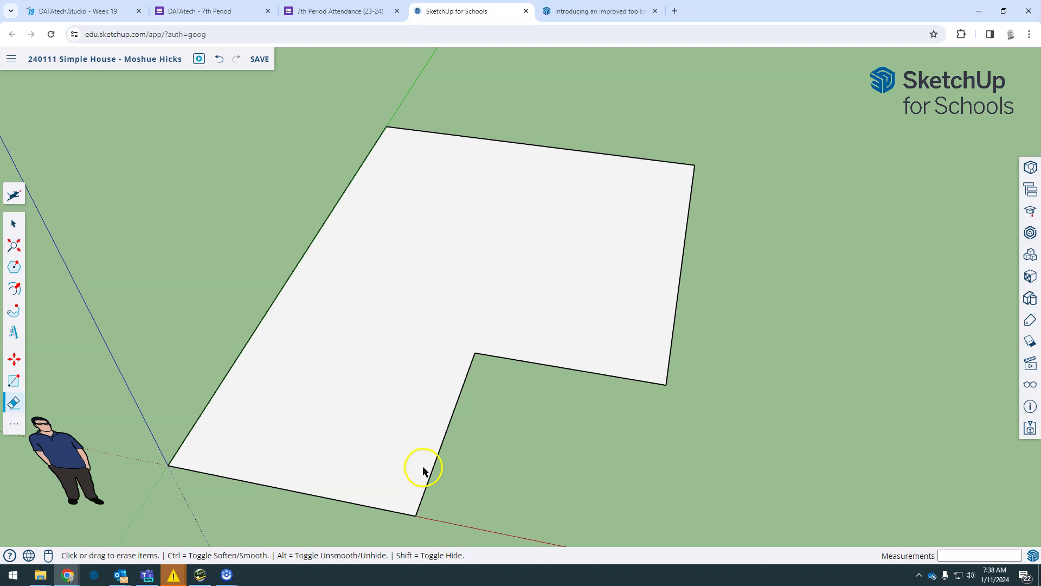
mouse_move(543, 478)
middle_down()
mouse_move(527, 462)
mouse_move(474, 451)
middle_up()
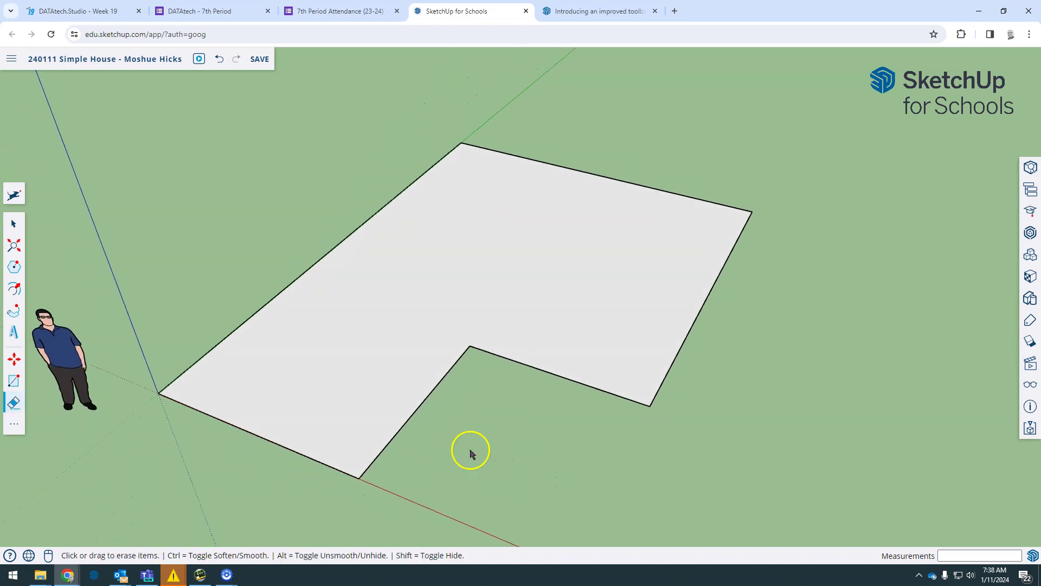